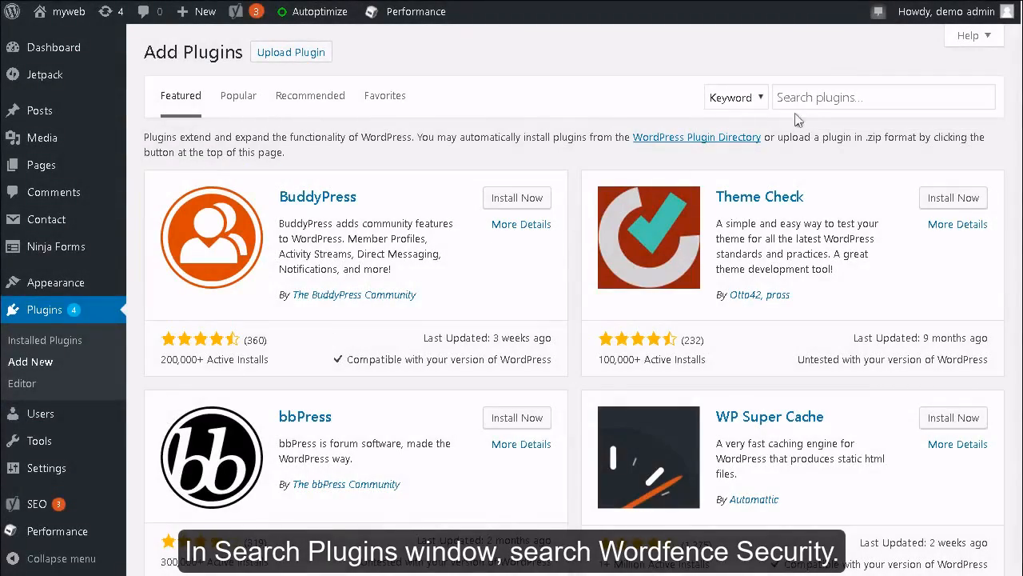
- Find the Wordfence Security plugin by searching for "wordfence security", then install and activate it
click(799, 104)
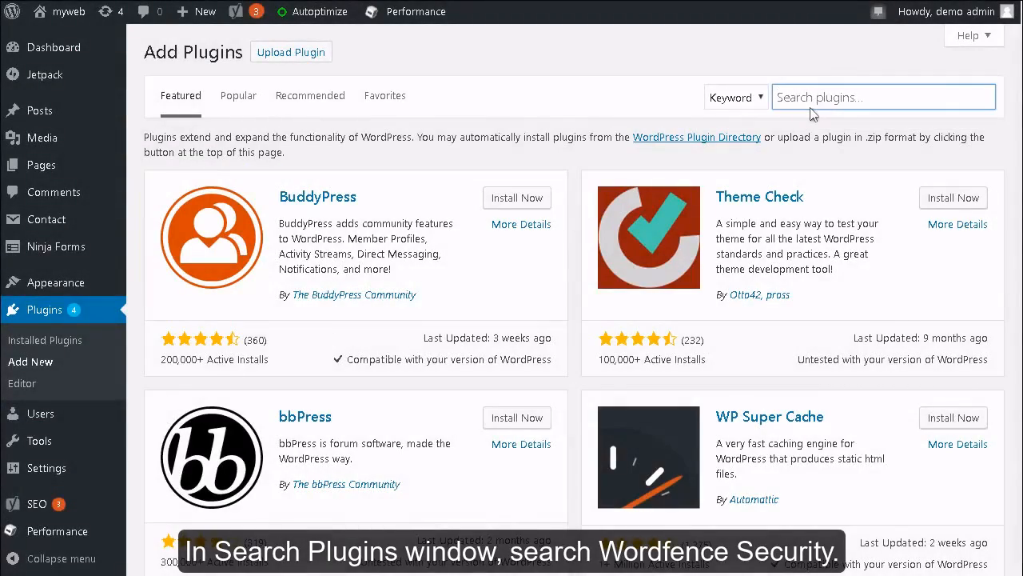
text(wordfence security)
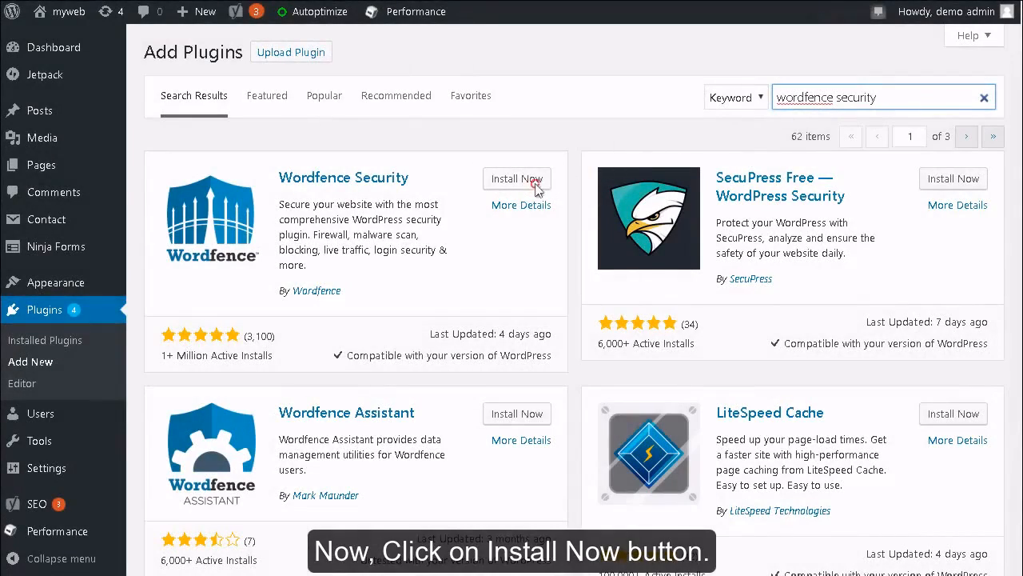
click(538, 183)
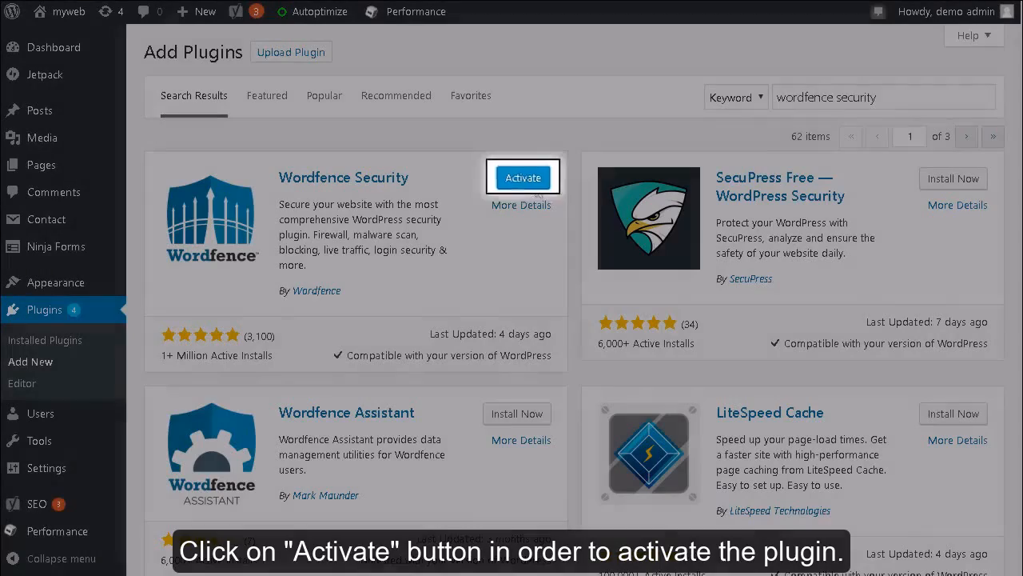
click(537, 184)
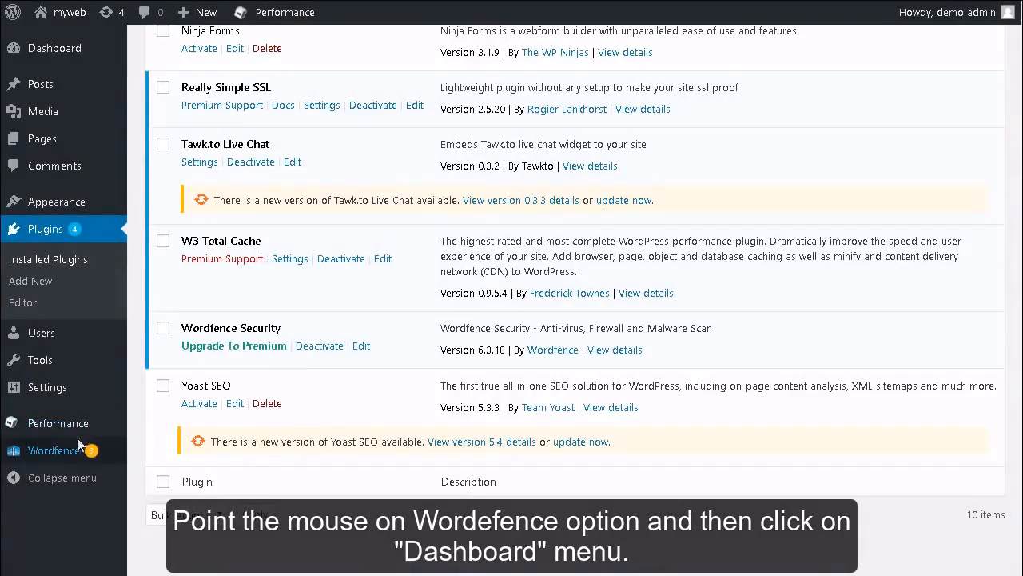
- Open the Wordfence dashboard and examine its notifications and feature status
mouse_move(45, 453)
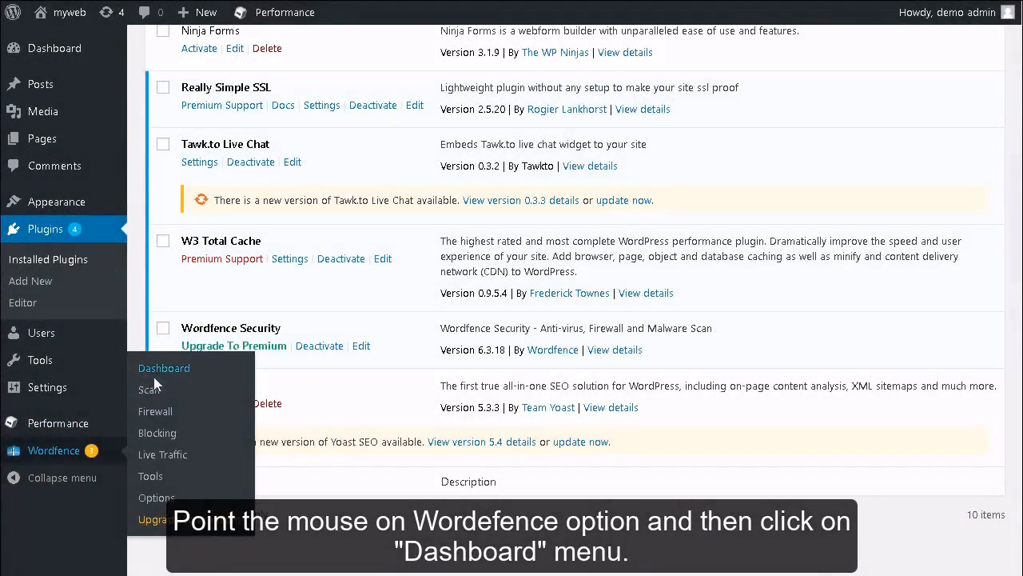
click(171, 374)
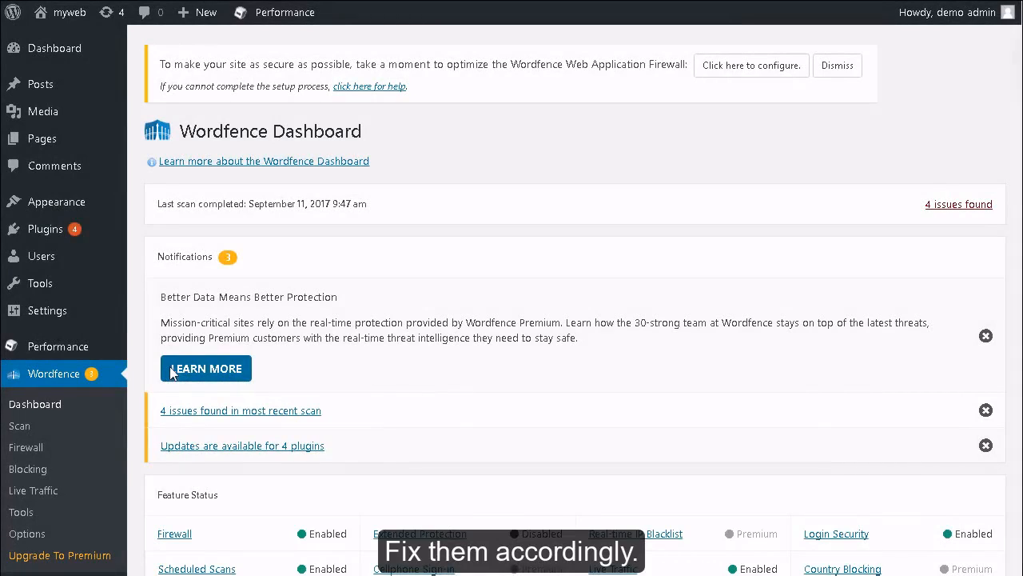
scroll(171, 373, down, 4)
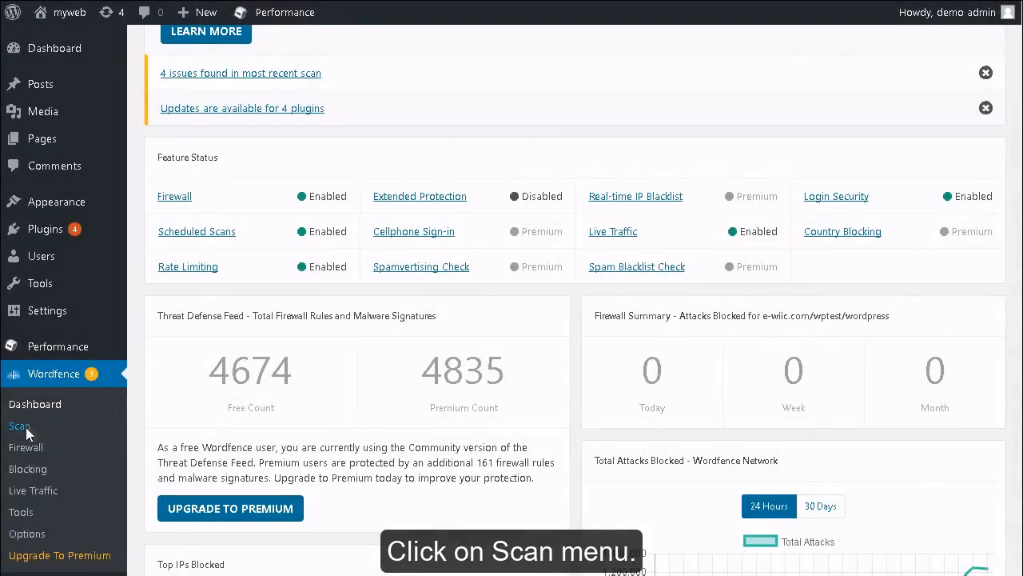
- Examine the Wordfence scan summary with its list of new issues, and the scan scheduling settings
click(26, 427)
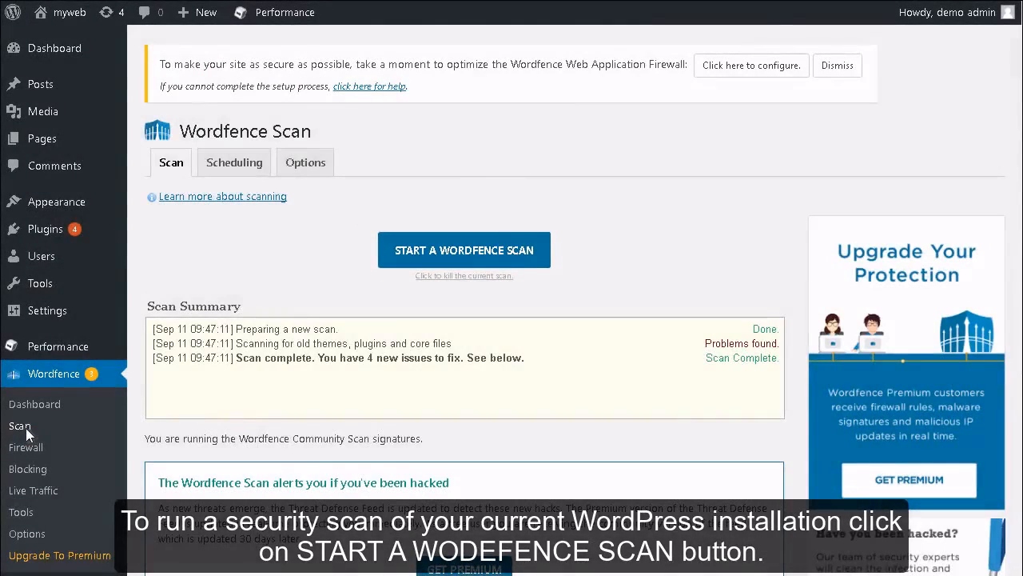
scroll(26, 427, down, 8)
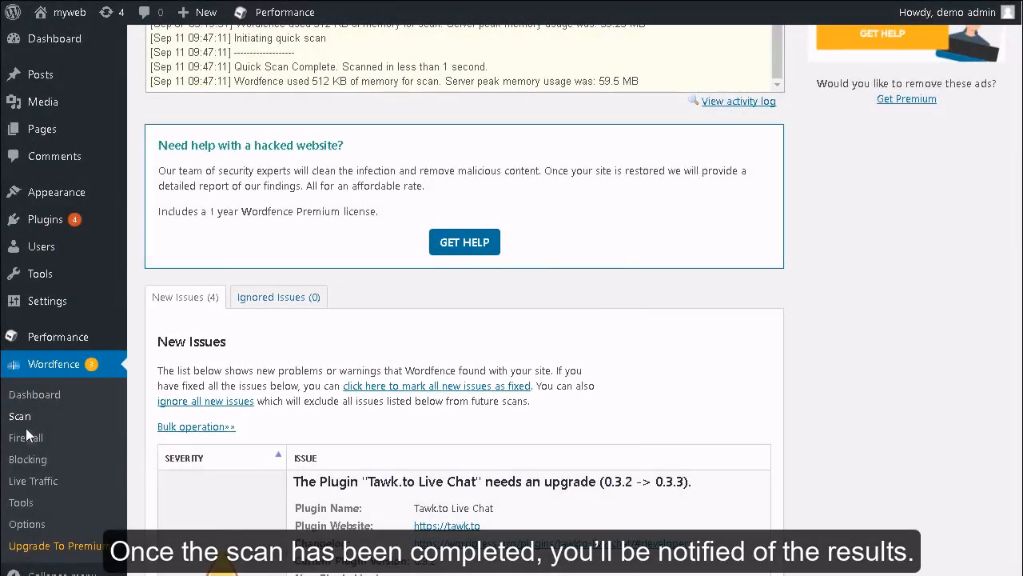
scroll(26, 431, up, 8)
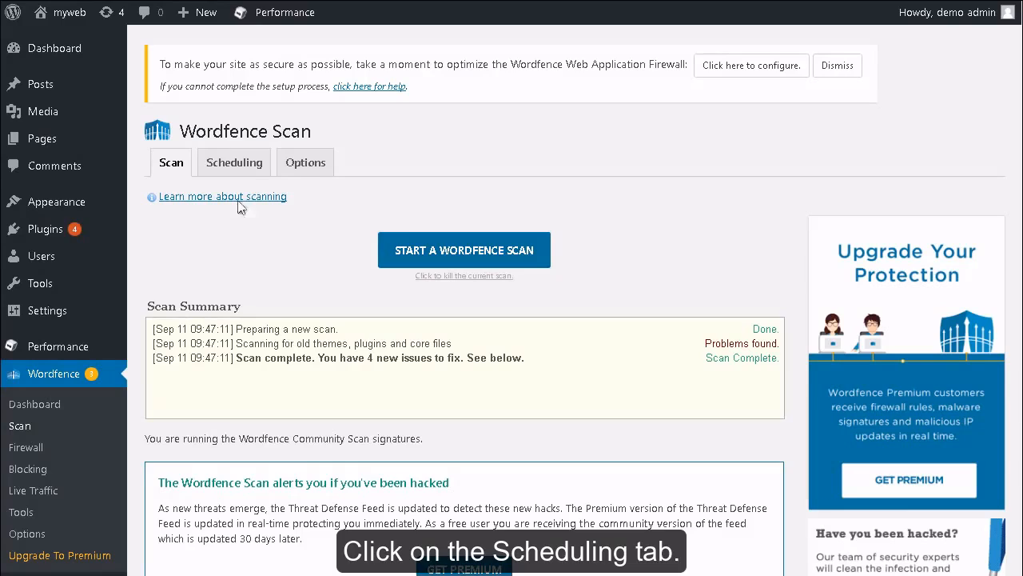
click(255, 166)
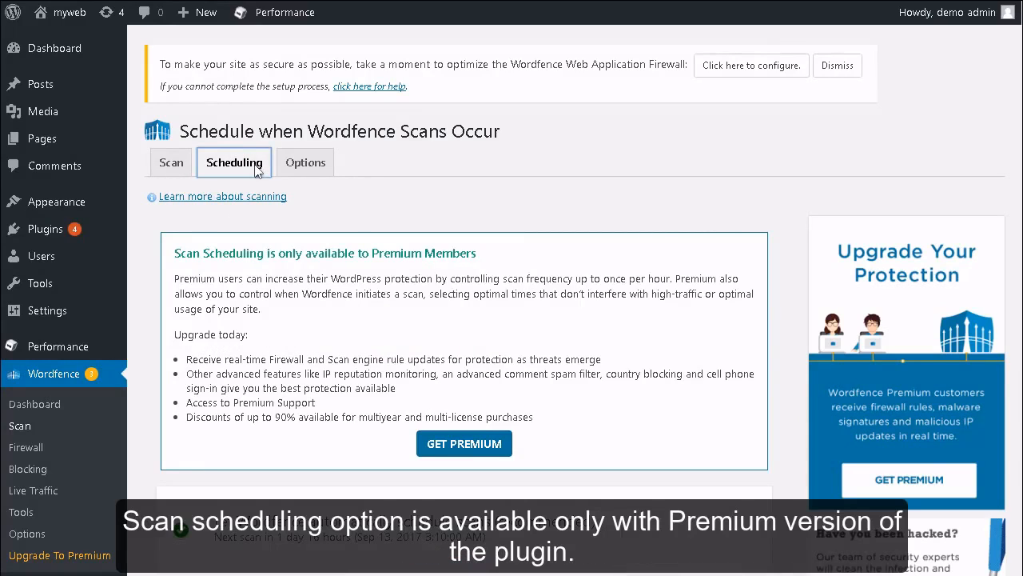
scroll(256, 171, down, 1)
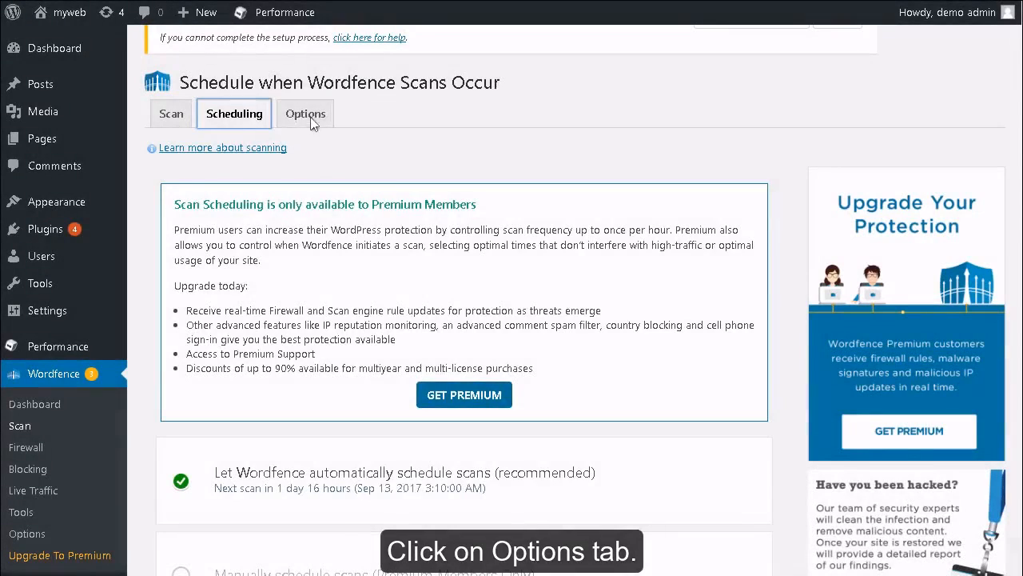
- Review the Wordfence scan options and save them with their default settings
click(316, 118)
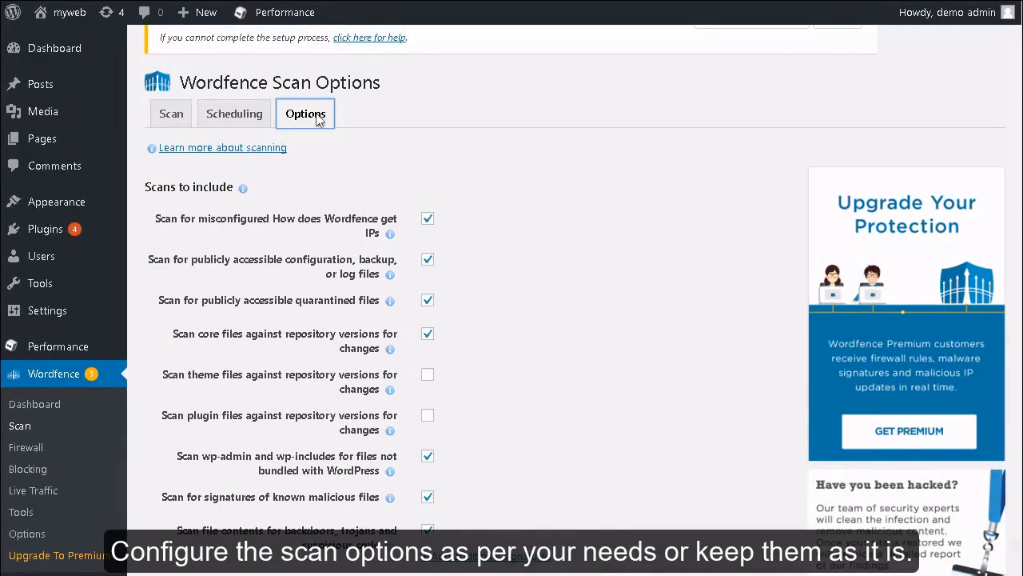
scroll(315, 117, down, 10)
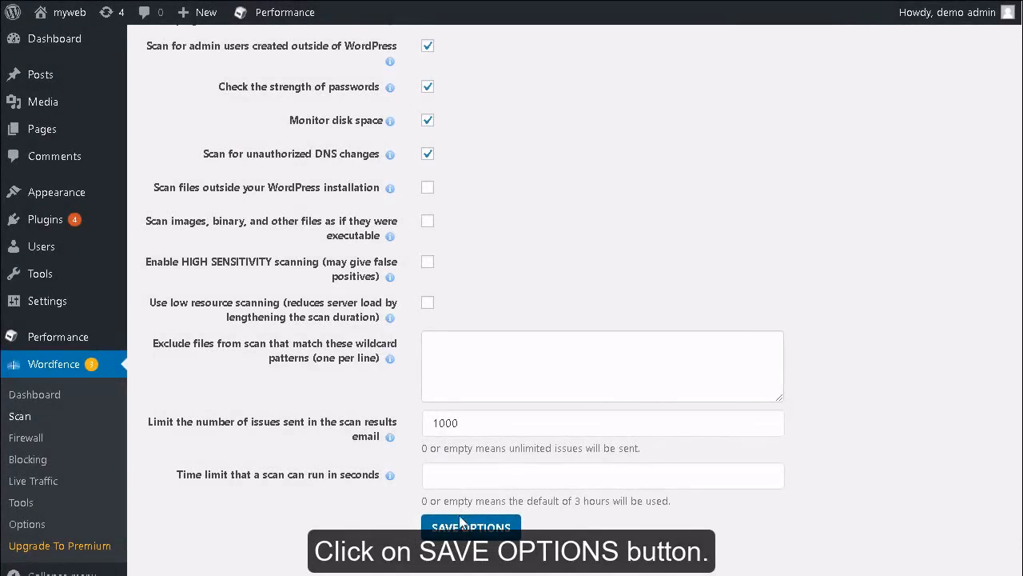
click(464, 527)
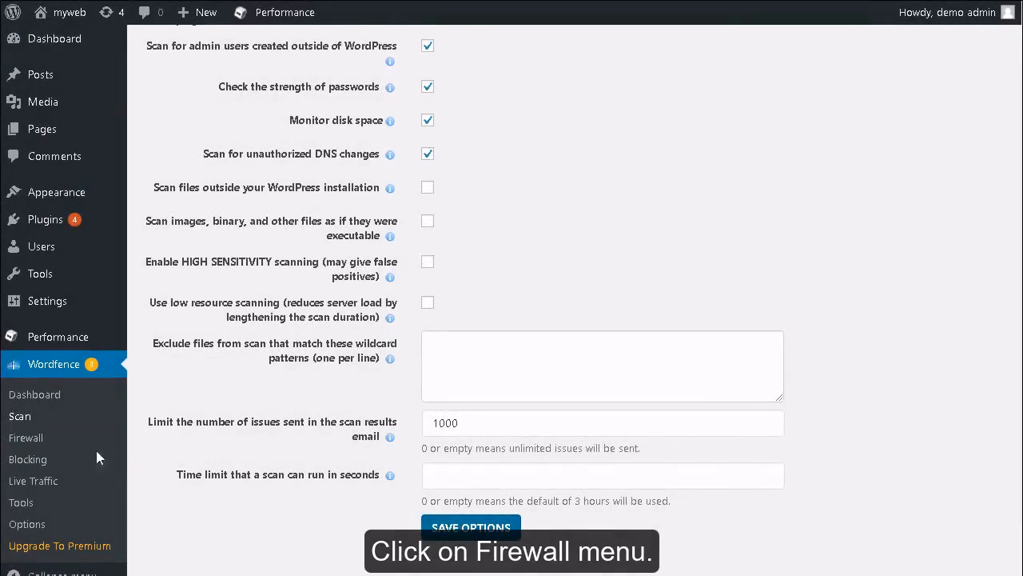
- Start optimizing the Wordfence Web Application Firewall, keeping the recommended Apache + suPHP server configuration
click(38, 439)
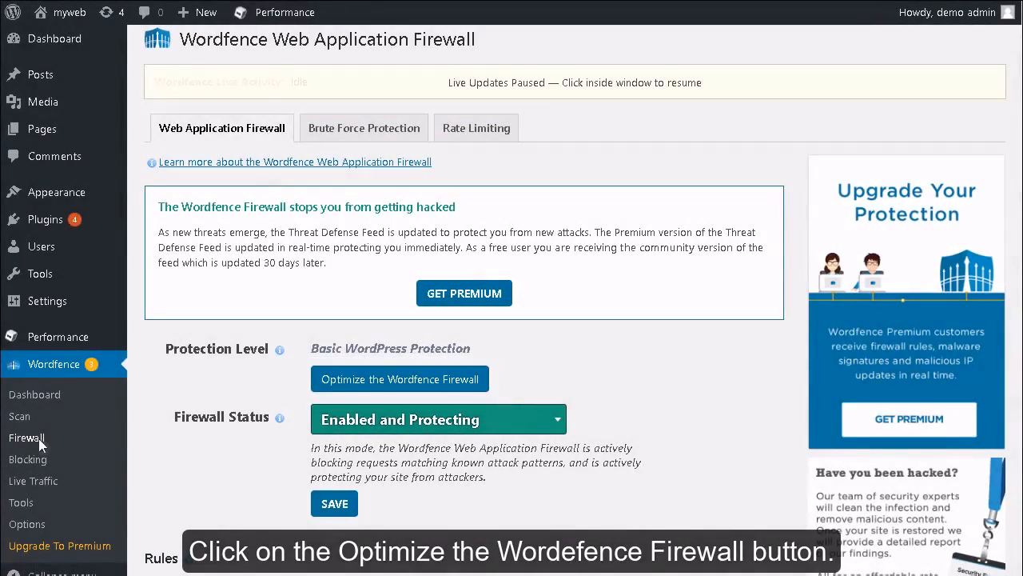
click(381, 381)
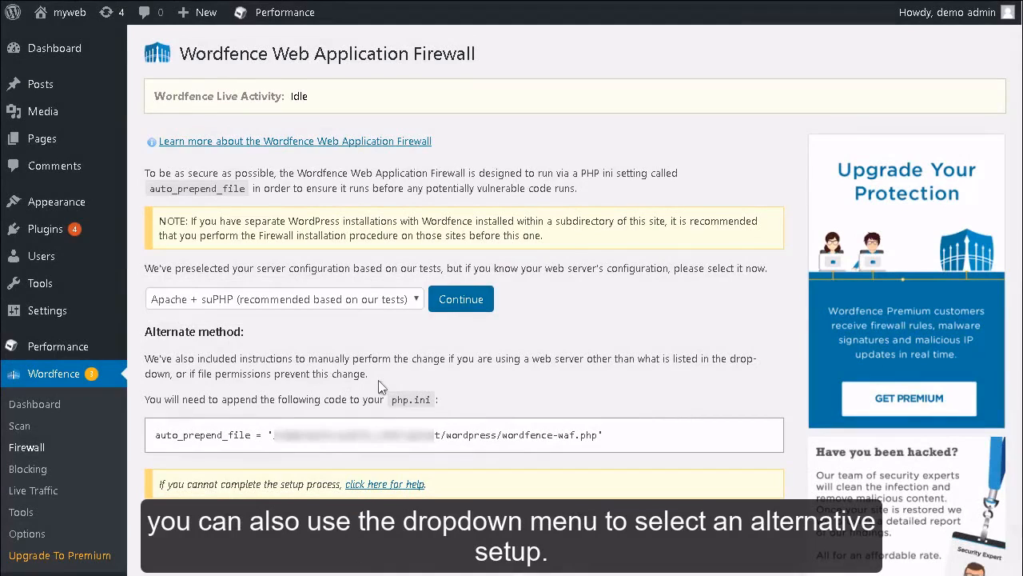
click(418, 302)
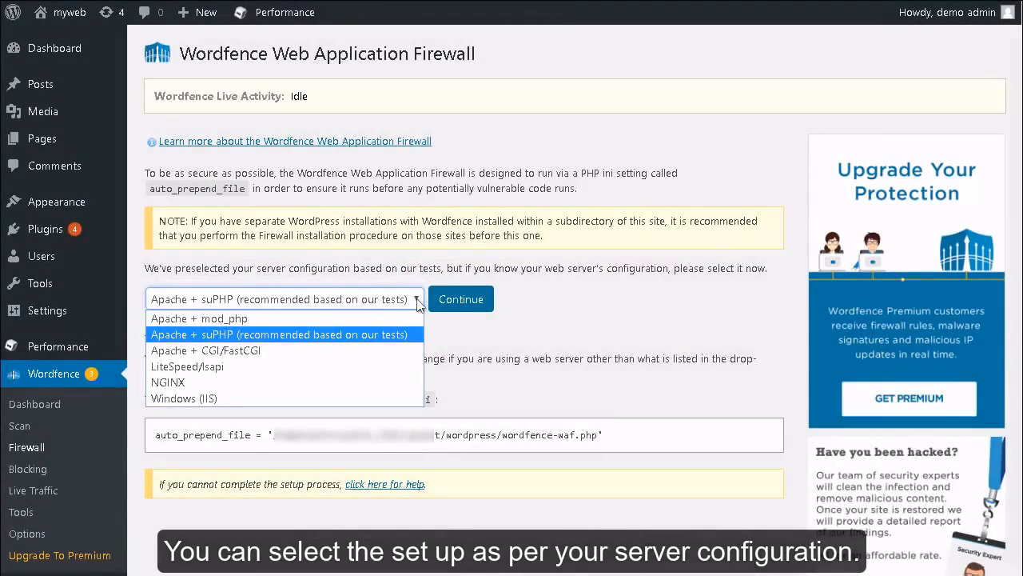
click(419, 303)
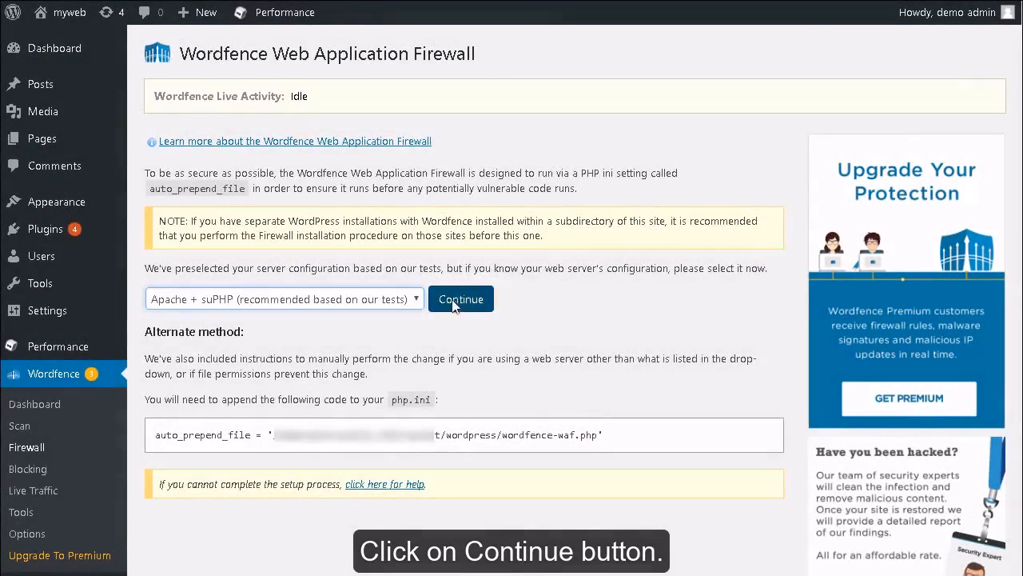
click(462, 304)
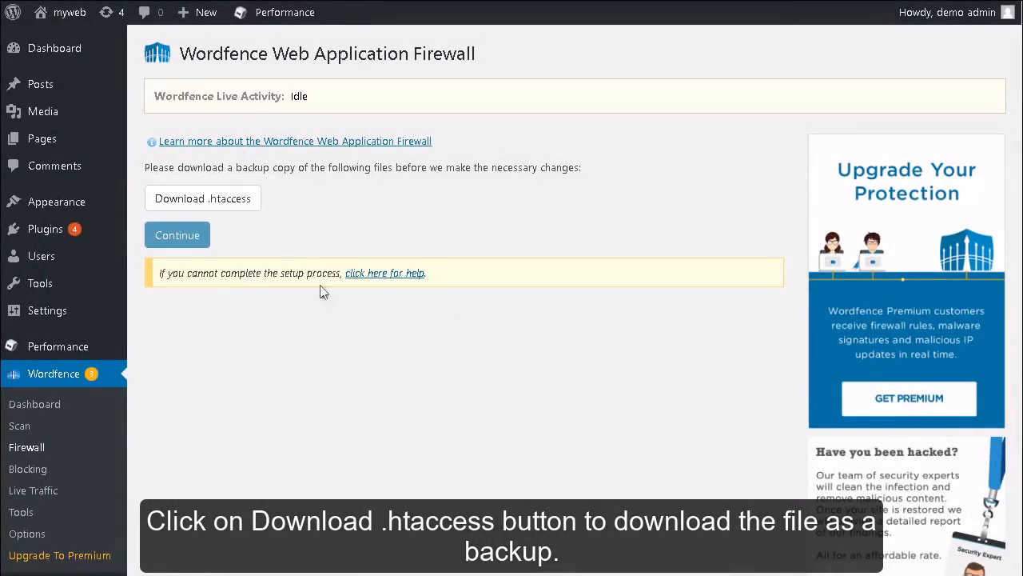
- Download the .htaccess backup, then complete the firewall setup and save it with the Enabled and Protecting status
click(248, 197)
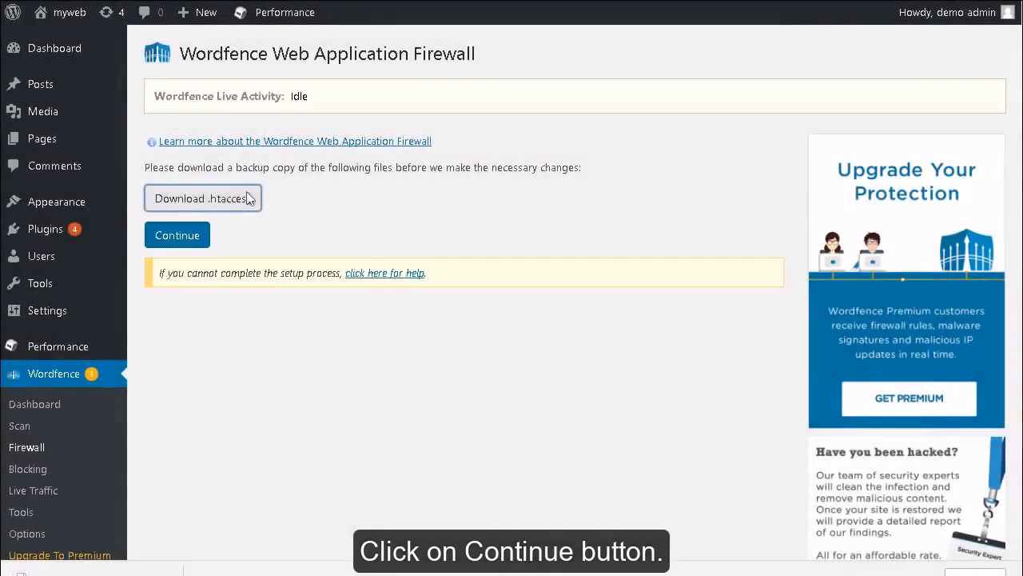
click(197, 238)
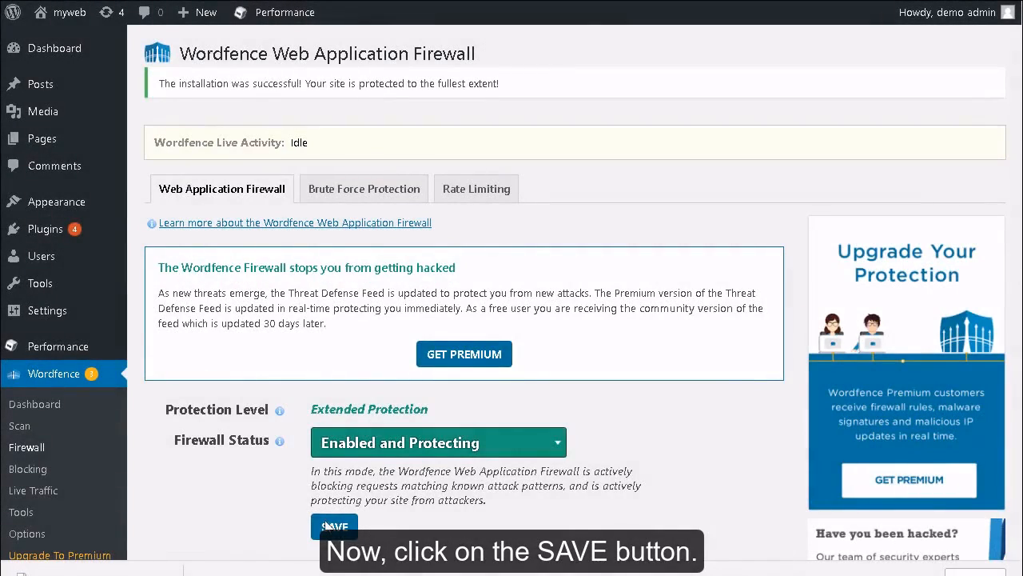
click(332, 529)
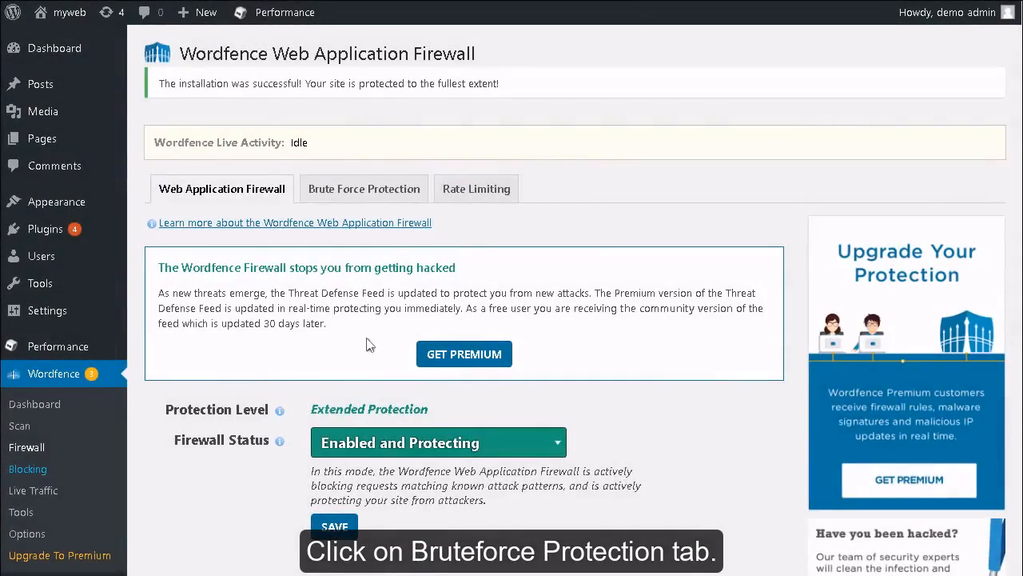
- Review the firewall's brute force protection options and save them with their default settings
click(395, 199)
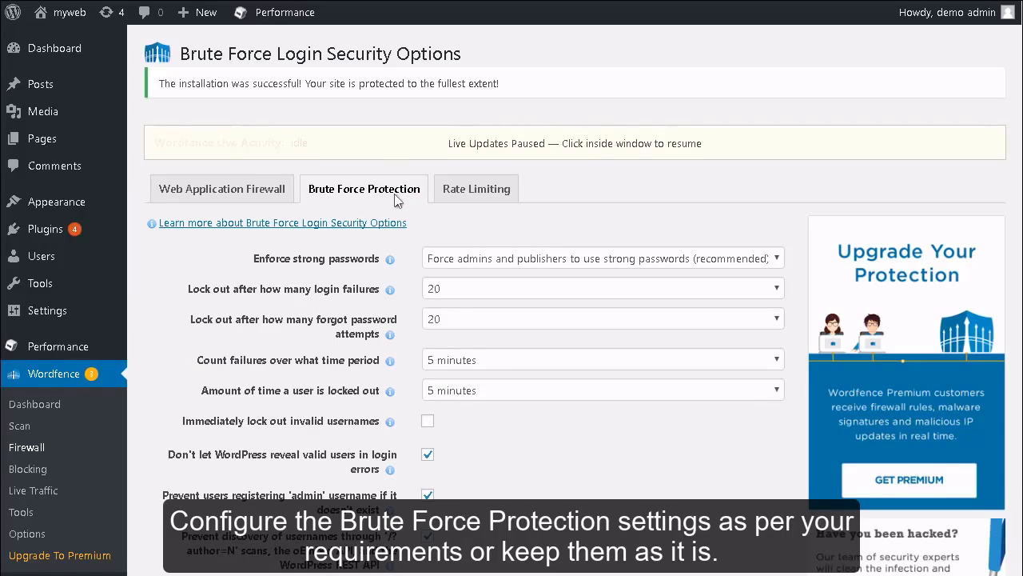
scroll(395, 200, down, 3)
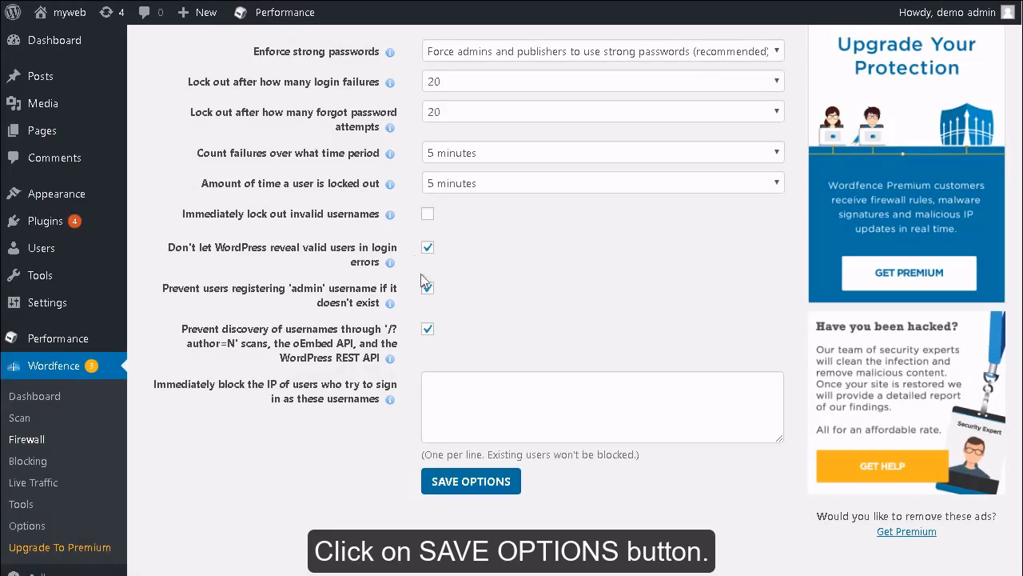
click(490, 483)
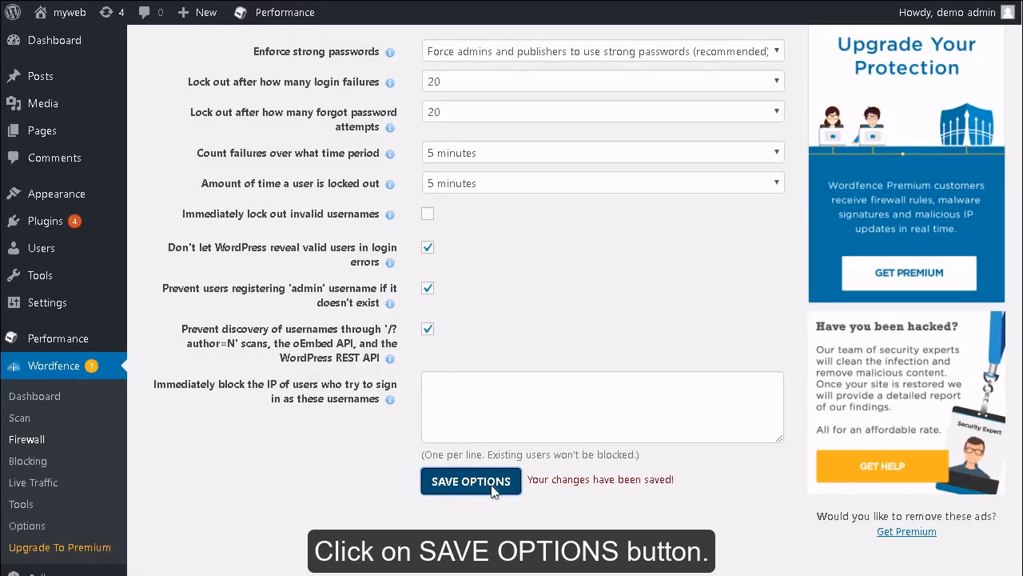
- Examine the firewall's rate limiting options and the advanced blocking options for visitors
scroll(491, 490, up, 3)
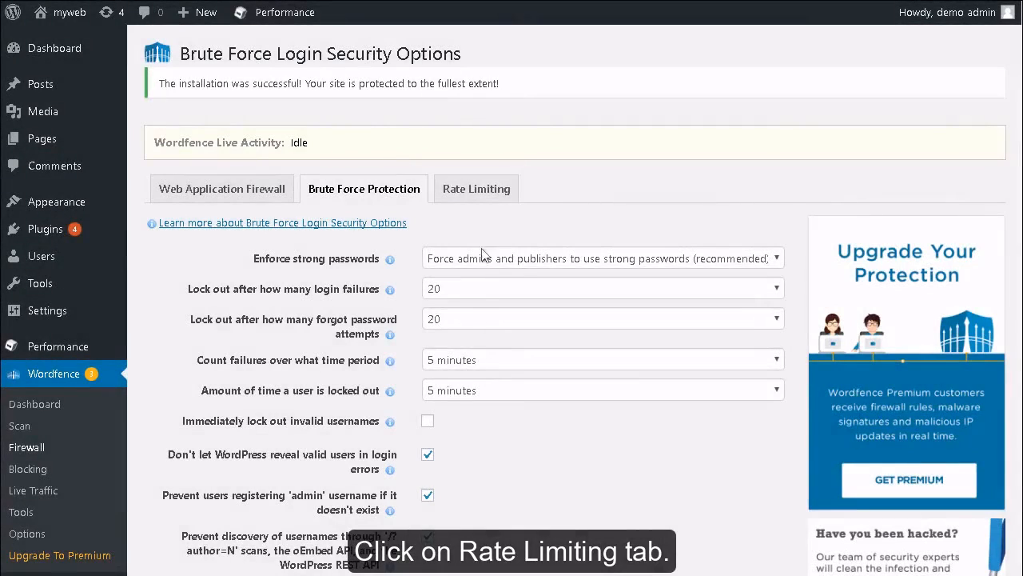
click(479, 189)
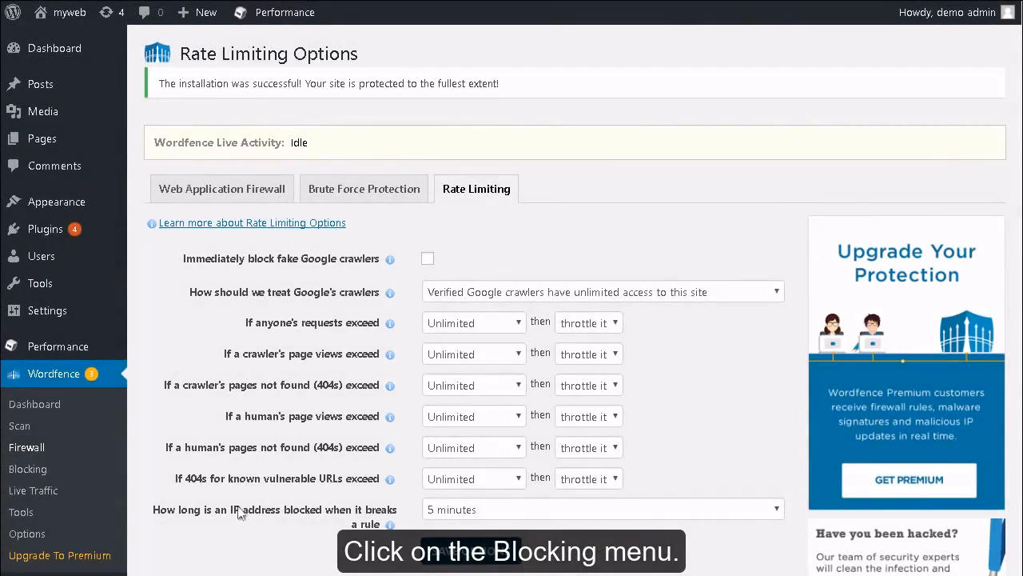
click(28, 469)
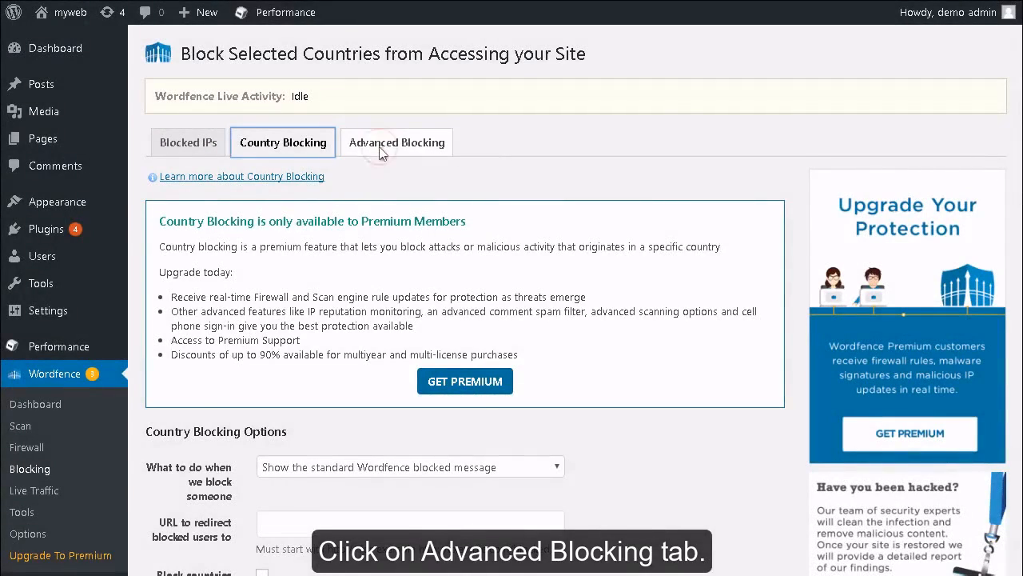
click(381, 148)
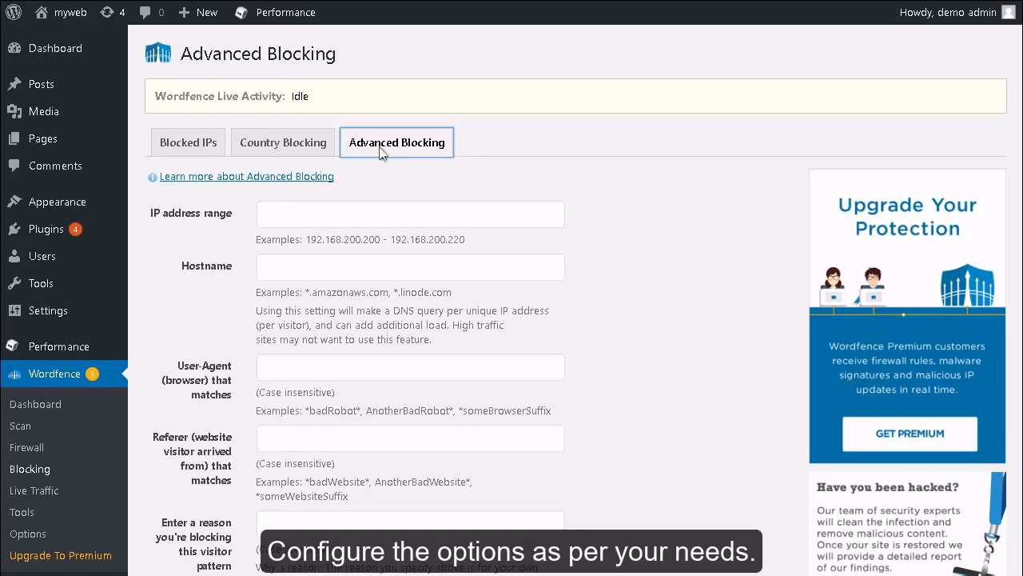
scroll(380, 154, down, 1)
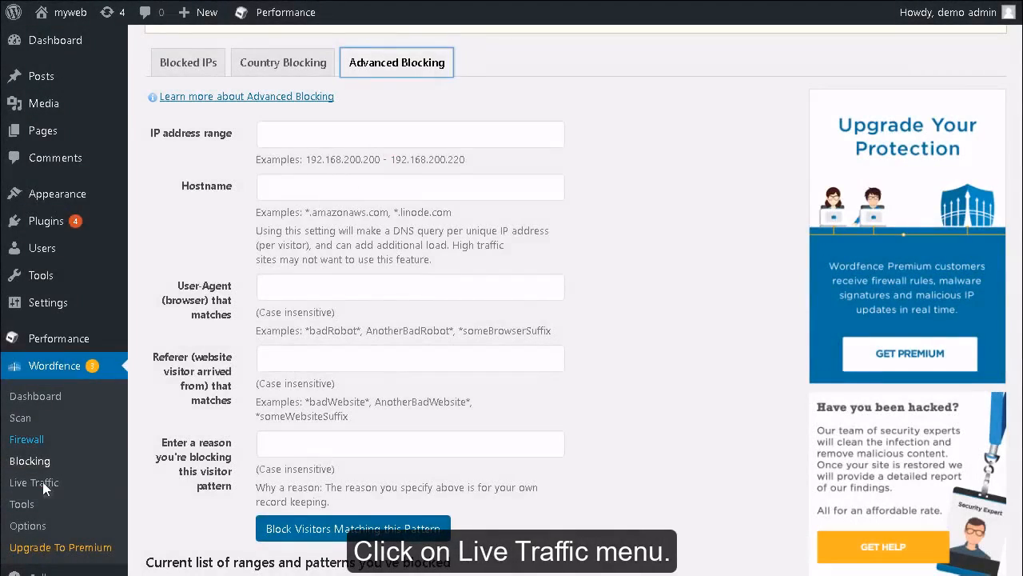
- Examine the Wordfence live traffic and the tools for password audit, Whois lookup, cellphone sign-in and diagnostics
click(43, 482)
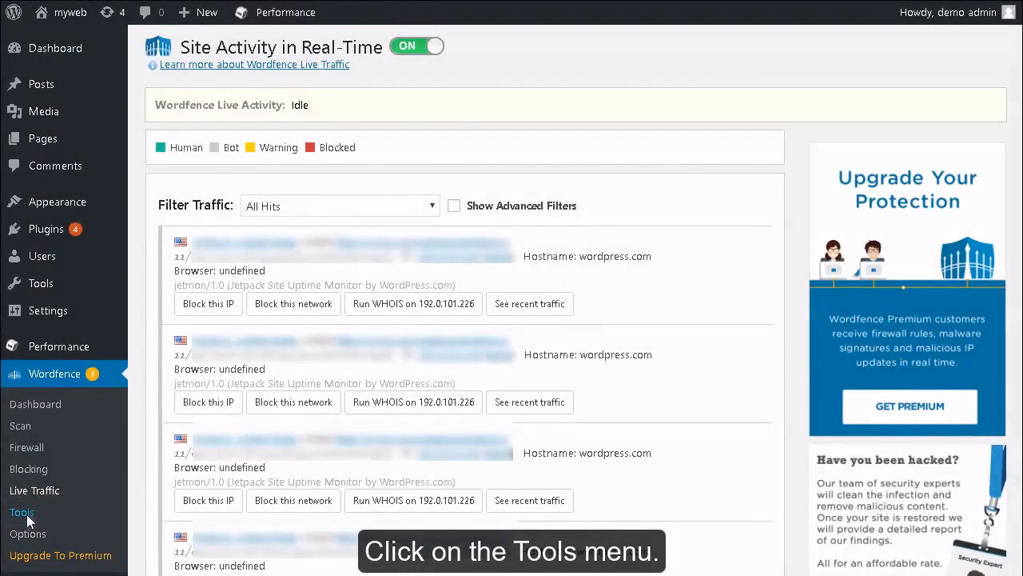
click(27, 516)
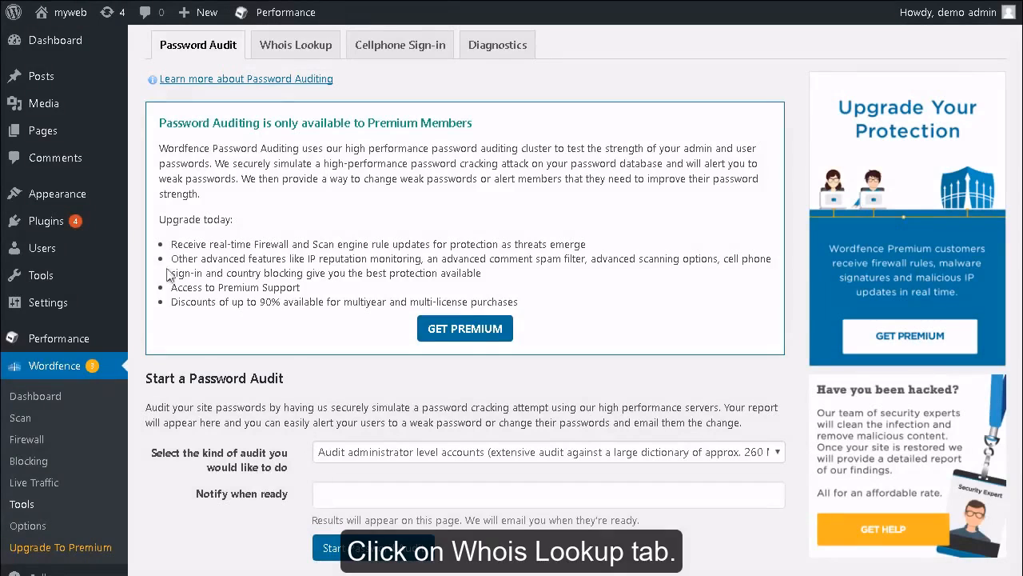
click(293, 57)
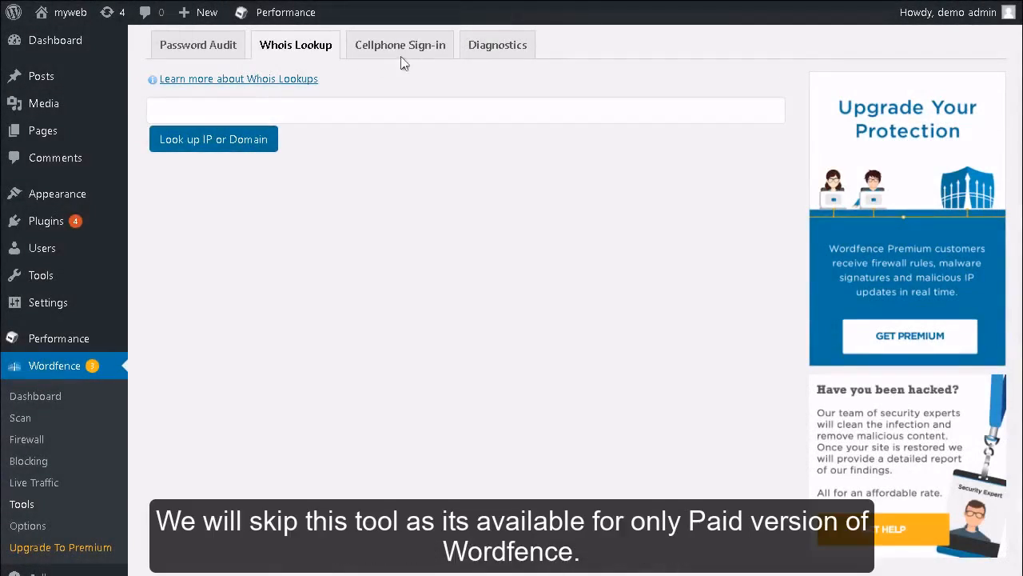
click(411, 58)
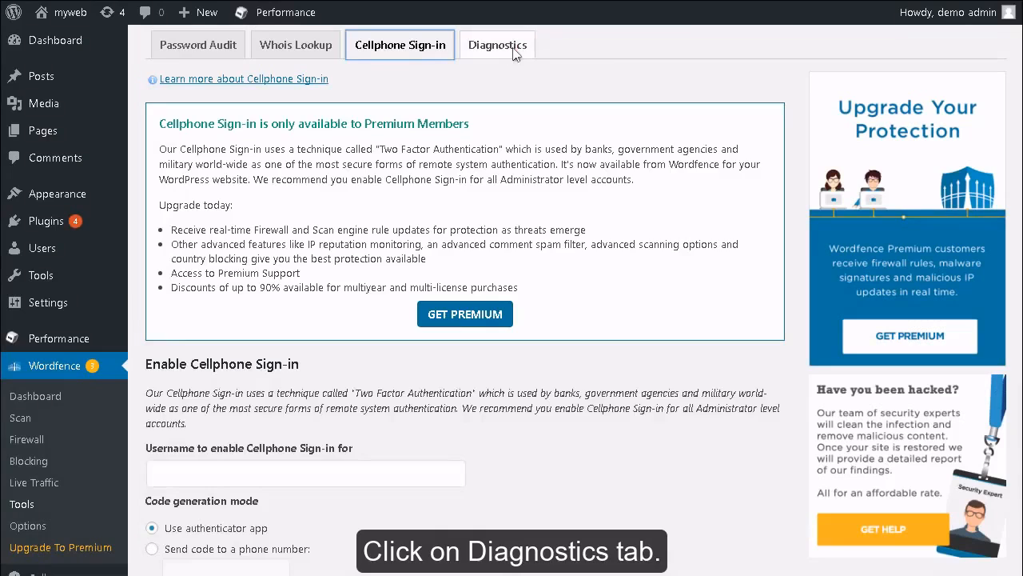
click(514, 53)
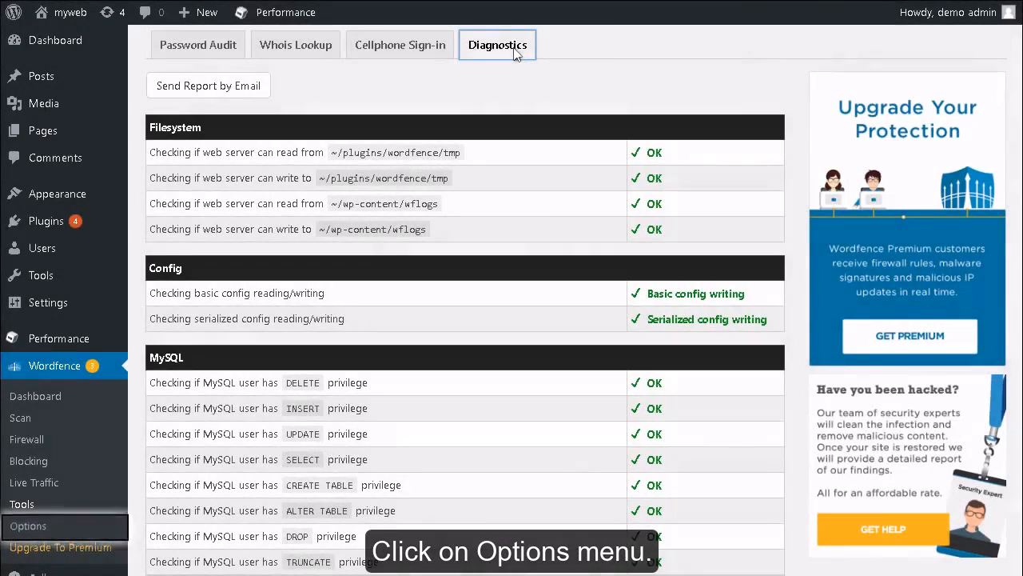
- Open the general Wordfence options and save them with their existing settings
click(28, 526)
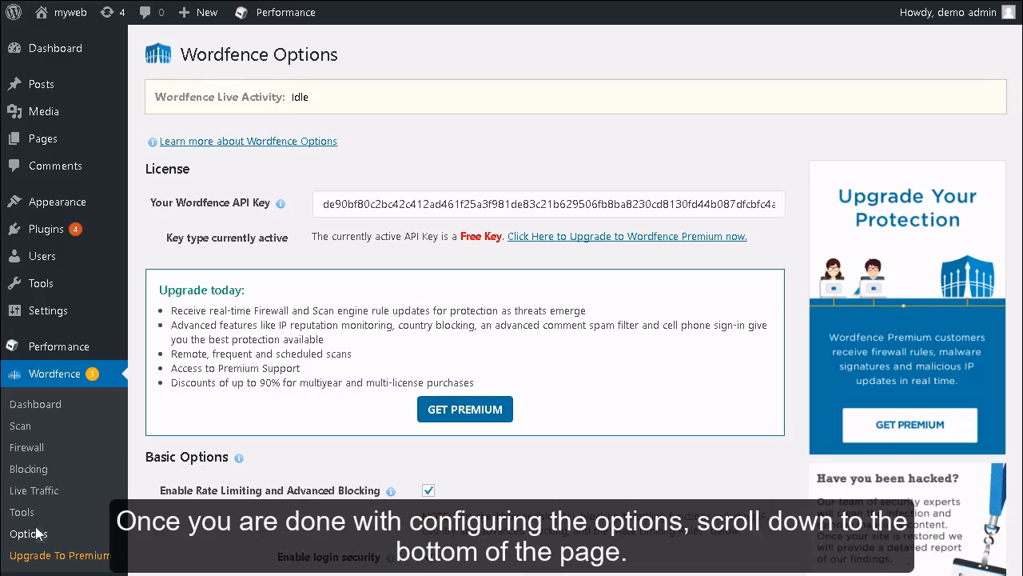
key(End)
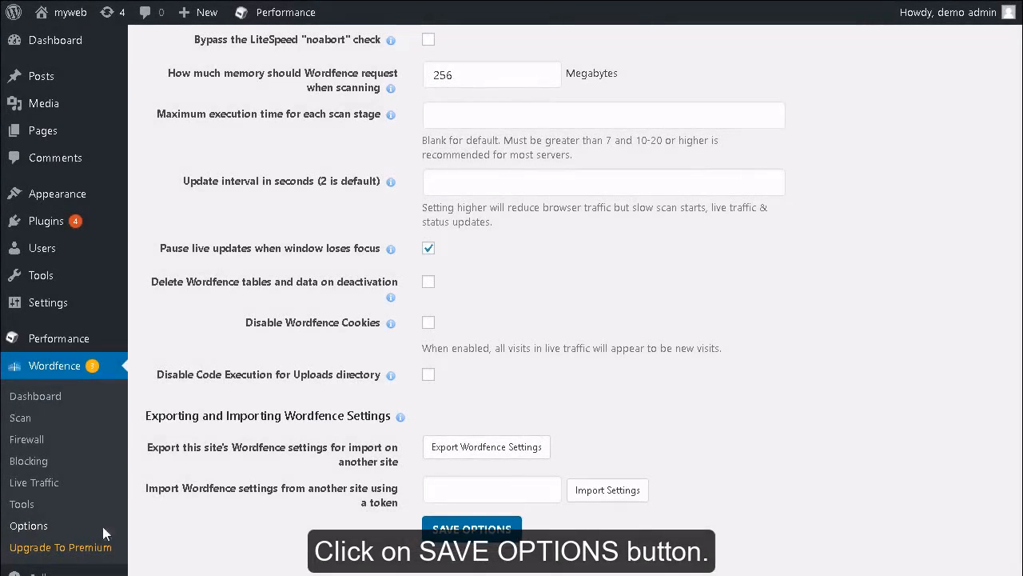
click(499, 535)
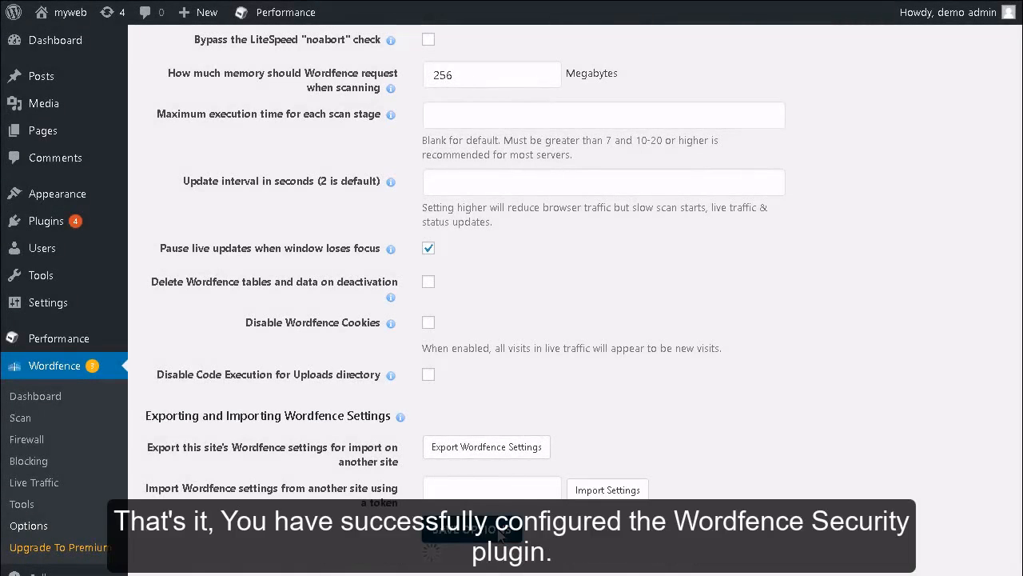